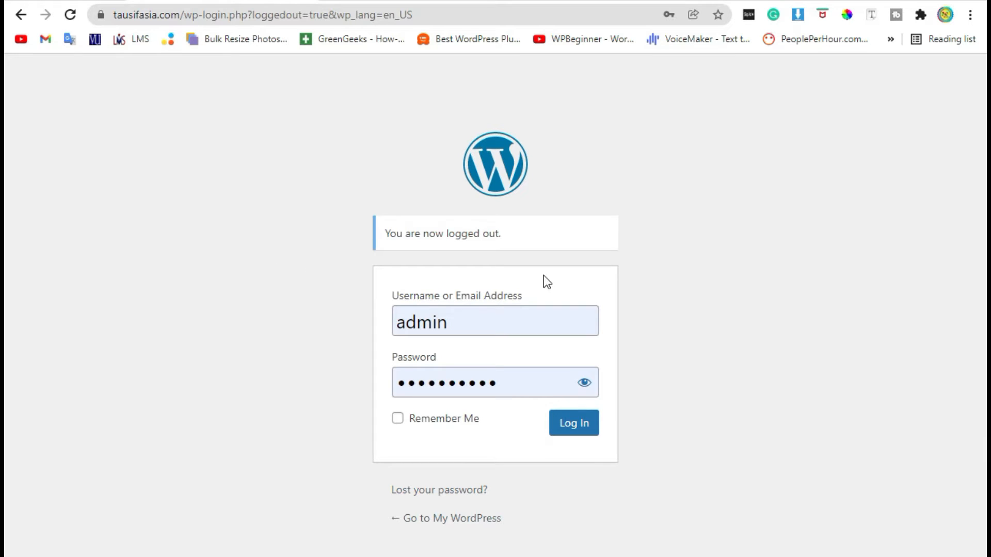
# Step: Examine the "Username or Email Address" label on the login form to see which credentials it accepts
pyautogui.moveTo(393, 297); pyautogui.dragTo(513, 302)
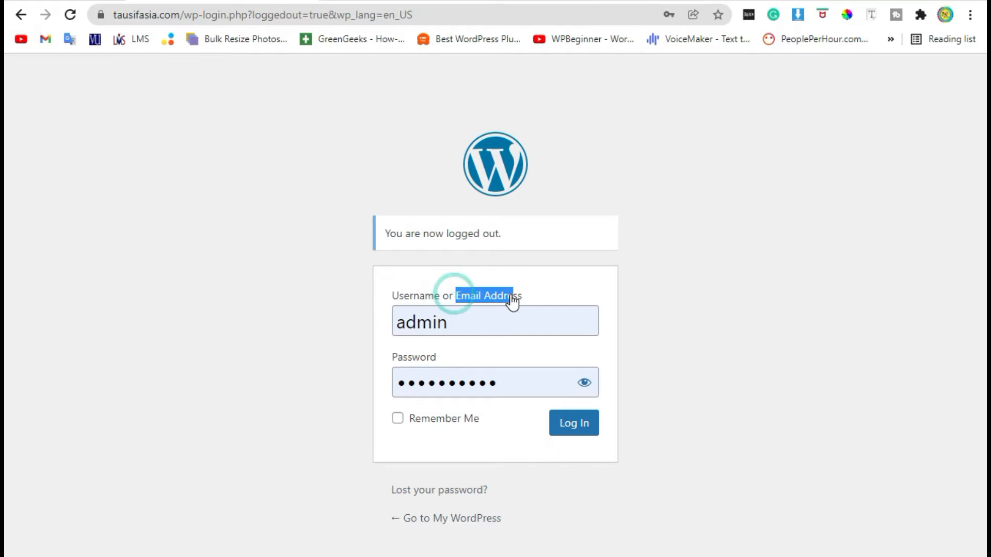
pyautogui.click(819, 365)
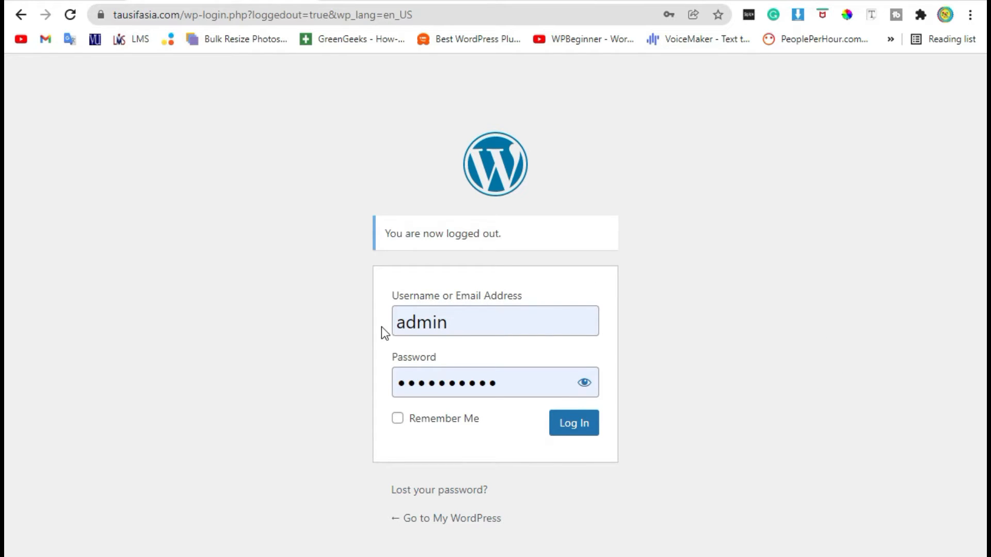
pyautogui.click(395, 298)
pyautogui.moveTo(454, 299); pyautogui.dragTo(607, 328)
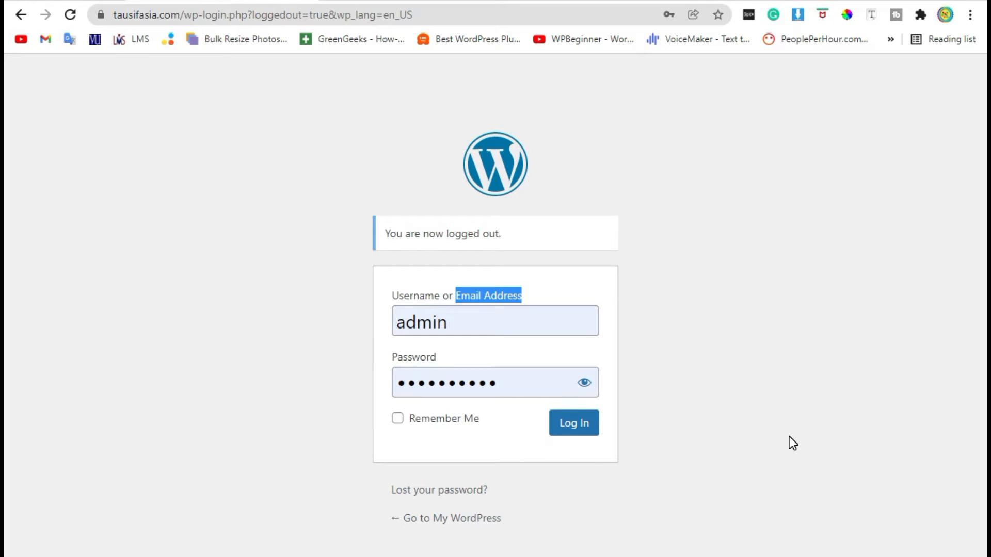
pyautogui.moveTo(442, 297); pyautogui.dragTo(460, 301)
pyautogui.click(428, 296)
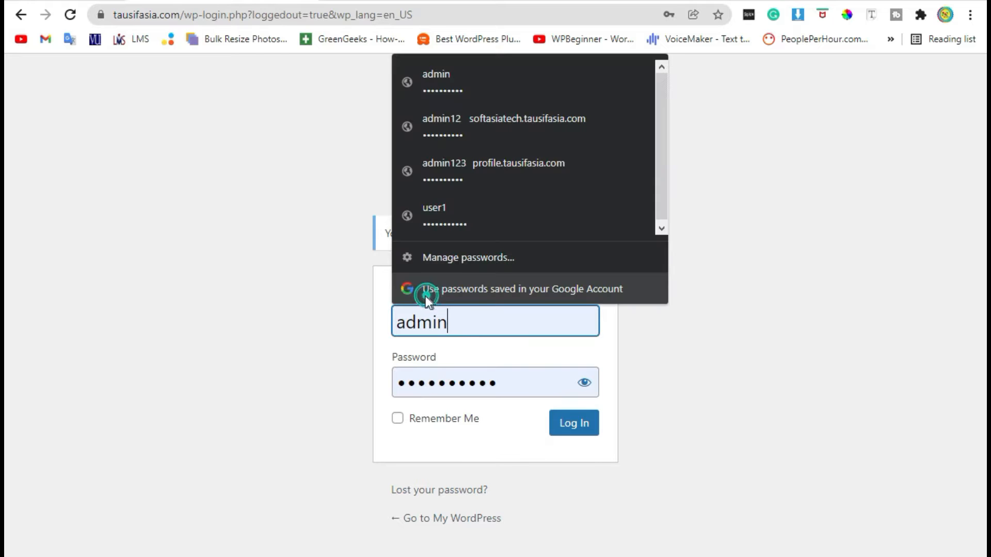
pyautogui.click(367, 295)
pyautogui.moveTo(392, 296); pyautogui.dragTo(548, 303)
pyautogui.doubleClick(415, 300)
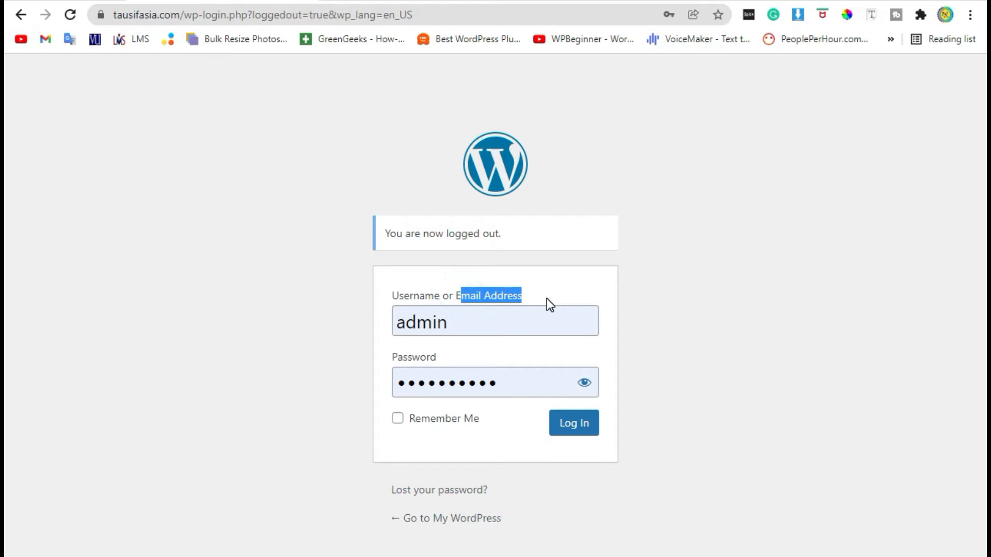
# Step: Log in to the site's admin dashboard with the prefilled credentials and open the page for adding new plugins
pyautogui.click(570, 434)
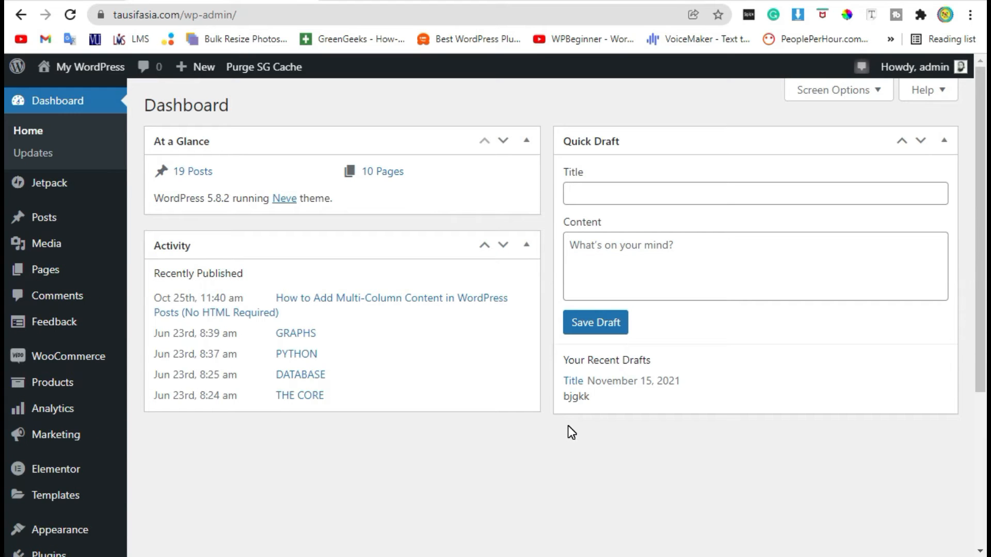
pyautogui.scroll(-5, 572, 415)
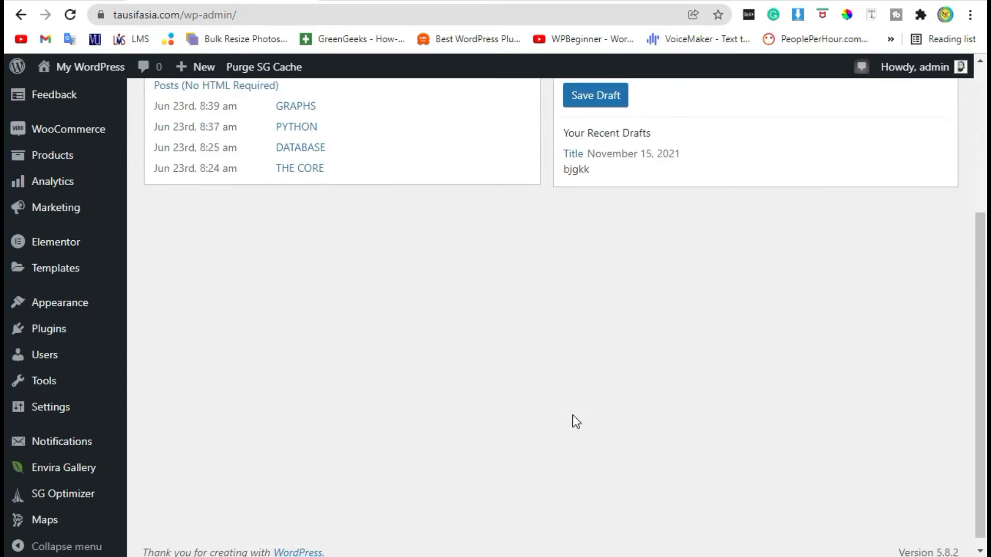
pyautogui.moveTo(84, 333)
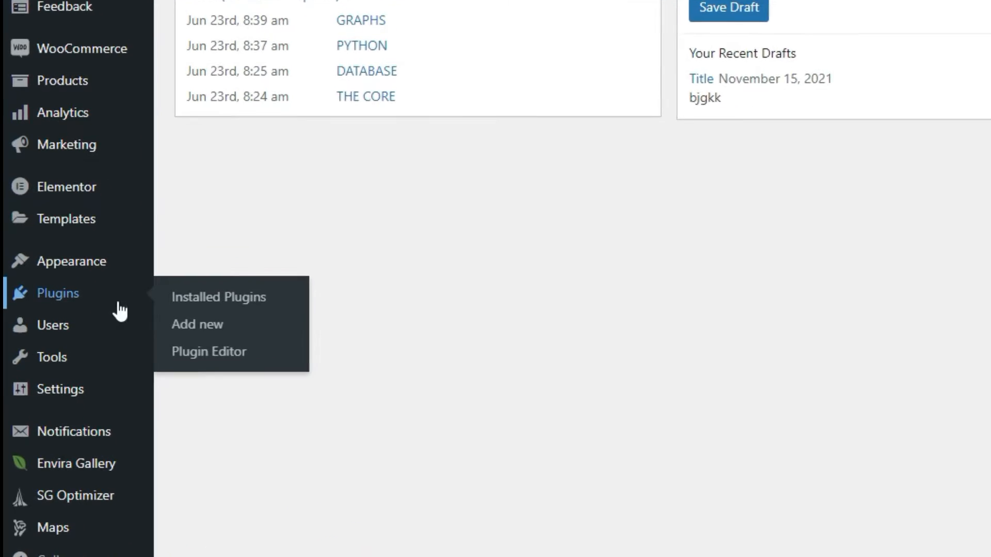
pyautogui.click(177, 340)
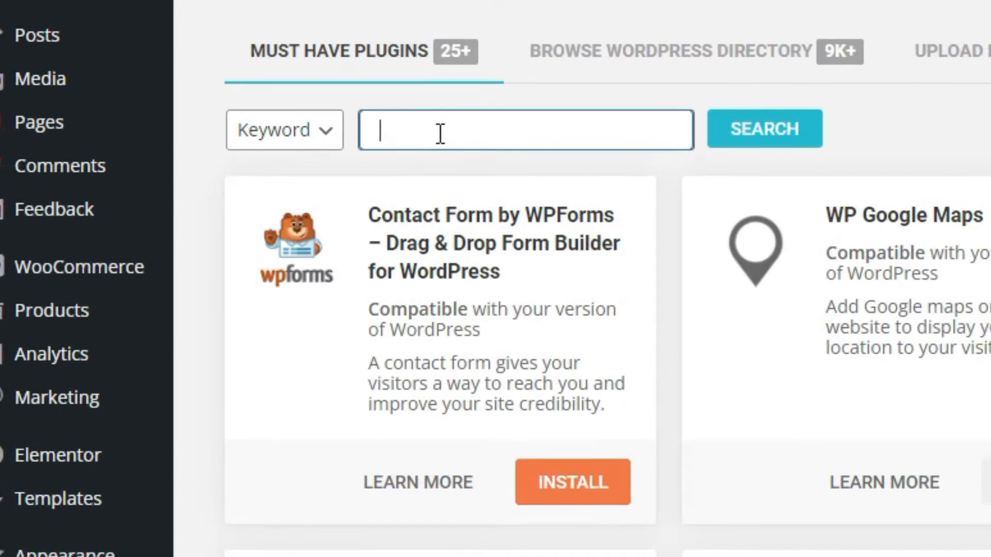
# Step: Search the available plugins for the keyword "Profilepress"
pyautogui.click(438, 132)
pyautogui.write('Pr')
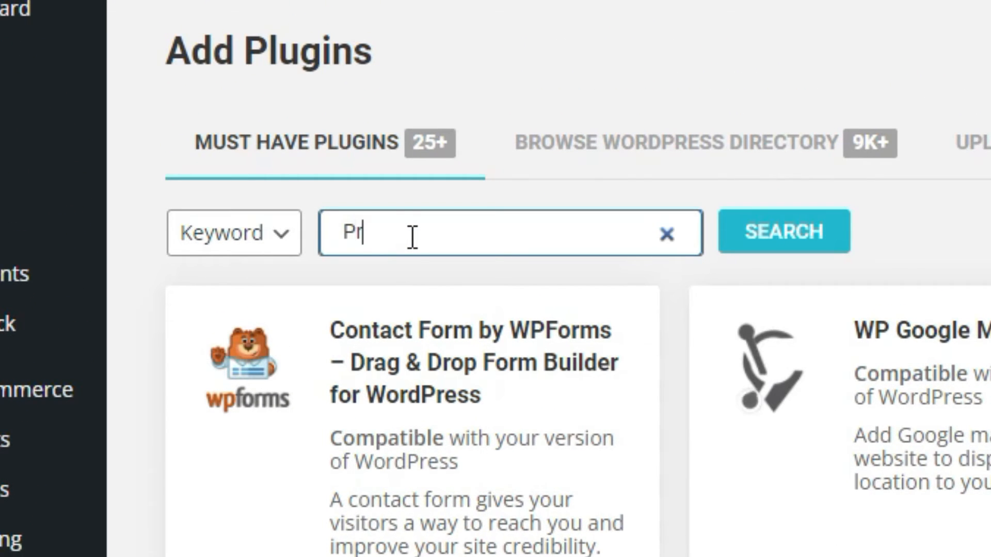
pyautogui.write('of')
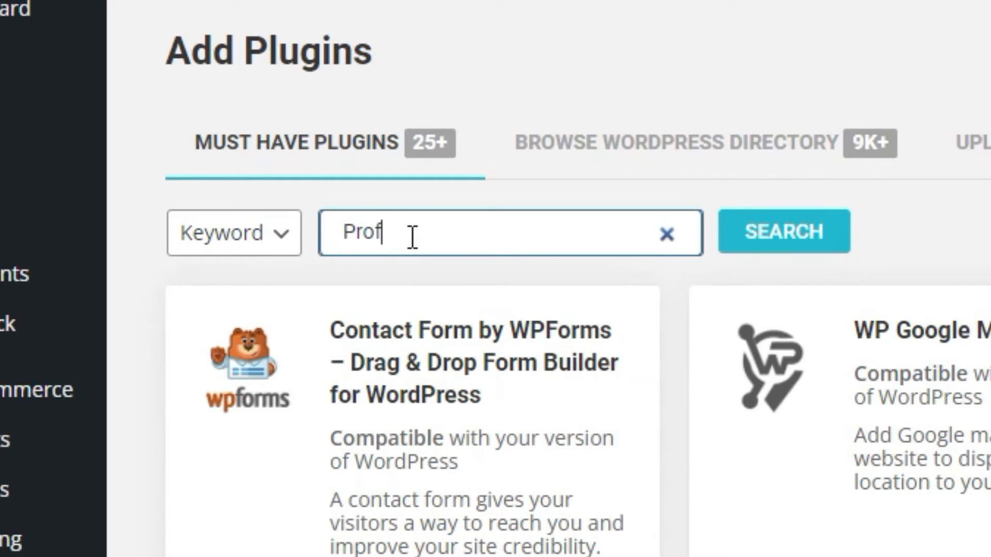
pyautogui.write('ilepress')
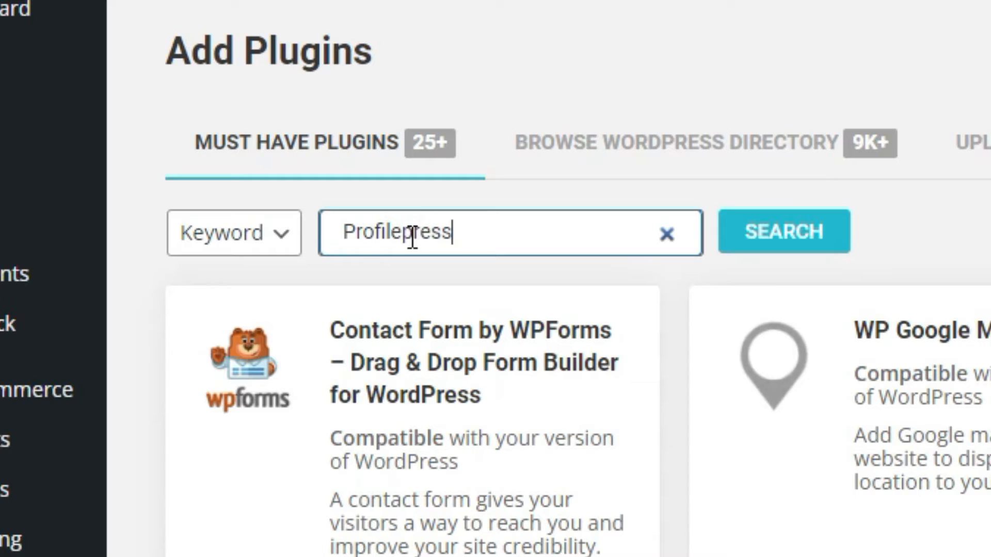
pyautogui.click(797, 230)
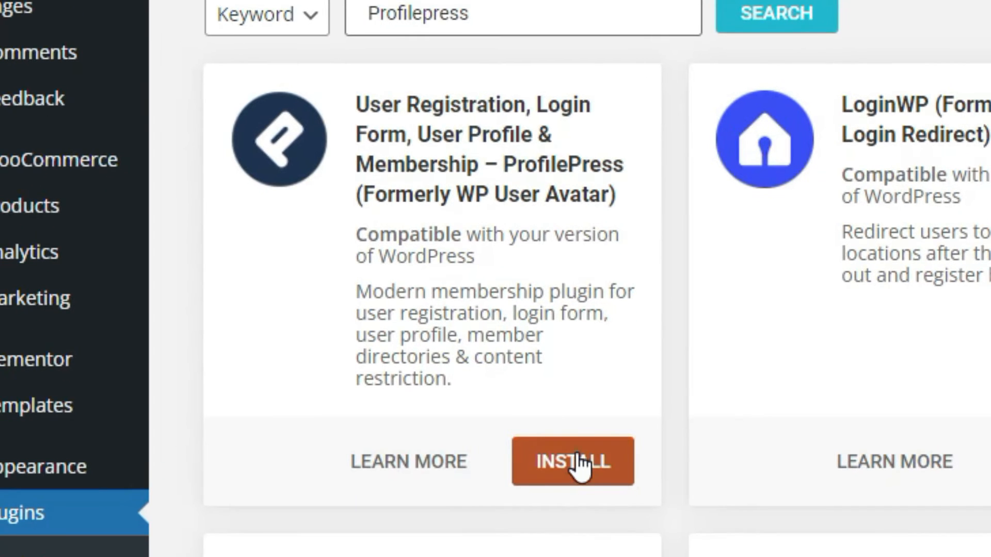
# Step: Install and activate the ProfilePress (Formerly WP User Avatar) plugin
pyautogui.click(571, 537)
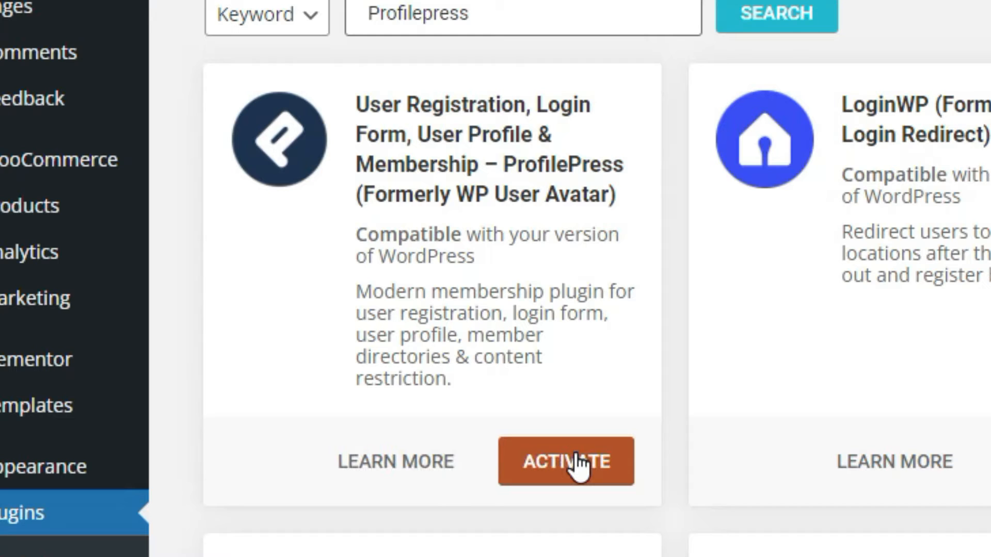
pyautogui.click(579, 468)
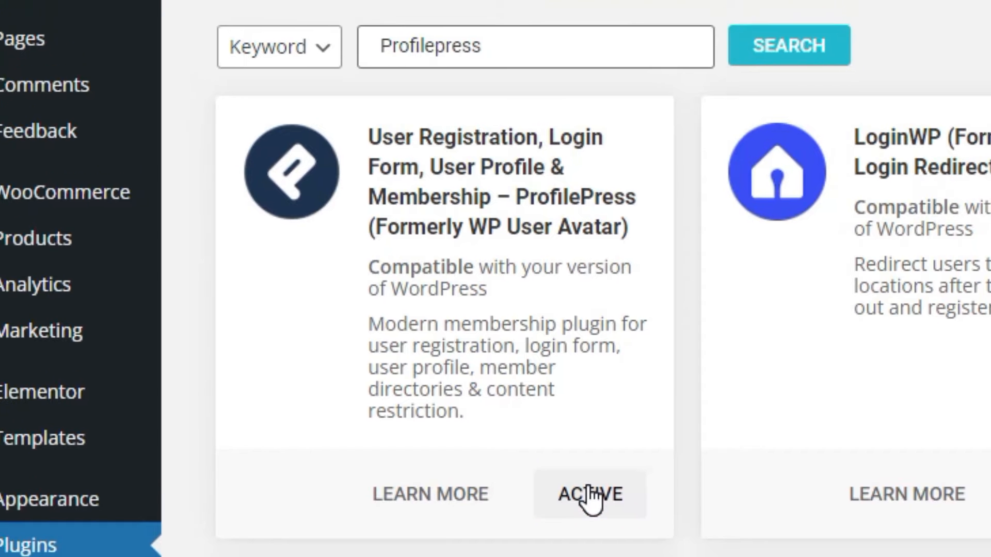
# Step: Return to the dashboard and open the settings of the ProfilePress plugin
pyautogui.scroll(3, 172, 513)
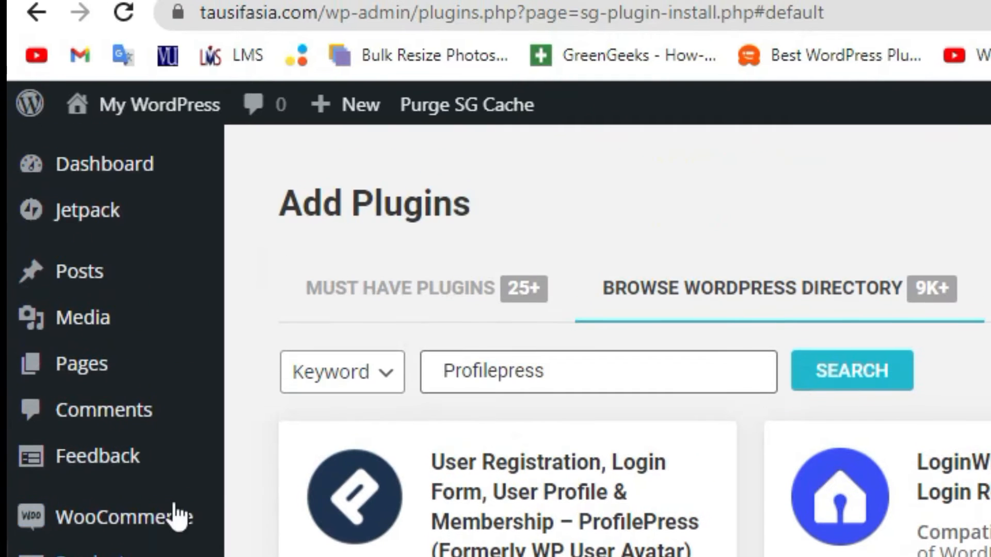
pyautogui.click(139, 157)
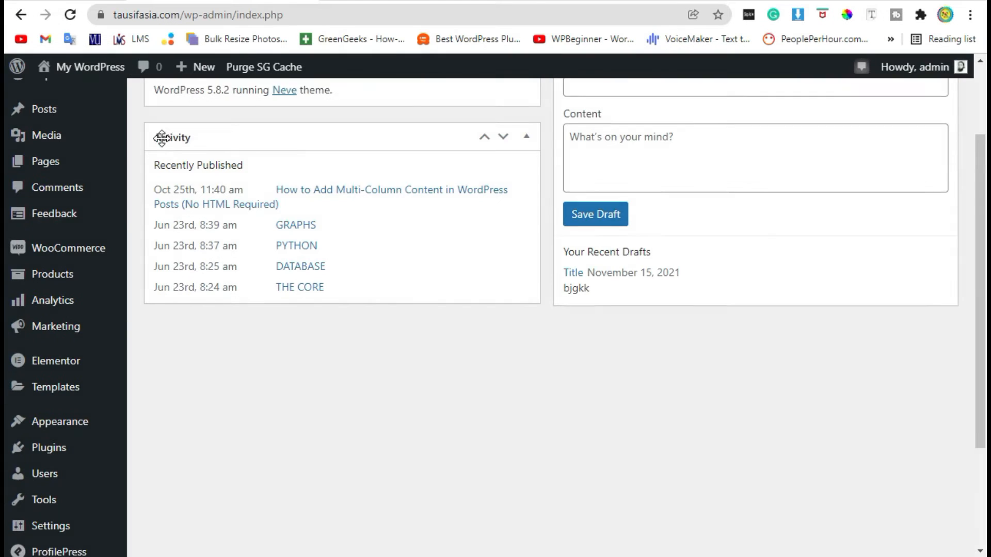
pyautogui.scroll(-6, 163, 129)
pyautogui.moveTo(18, 402)
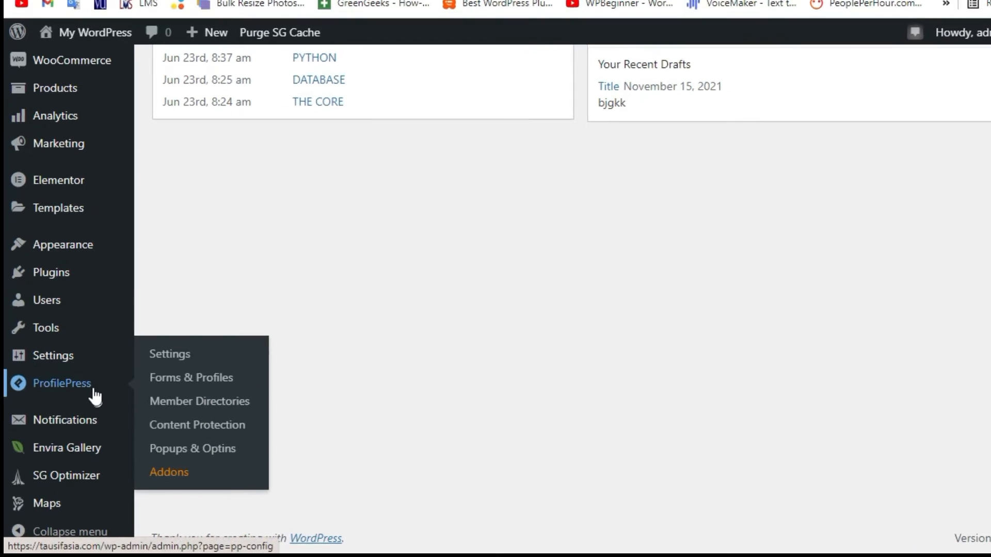
pyautogui.click(91, 409)
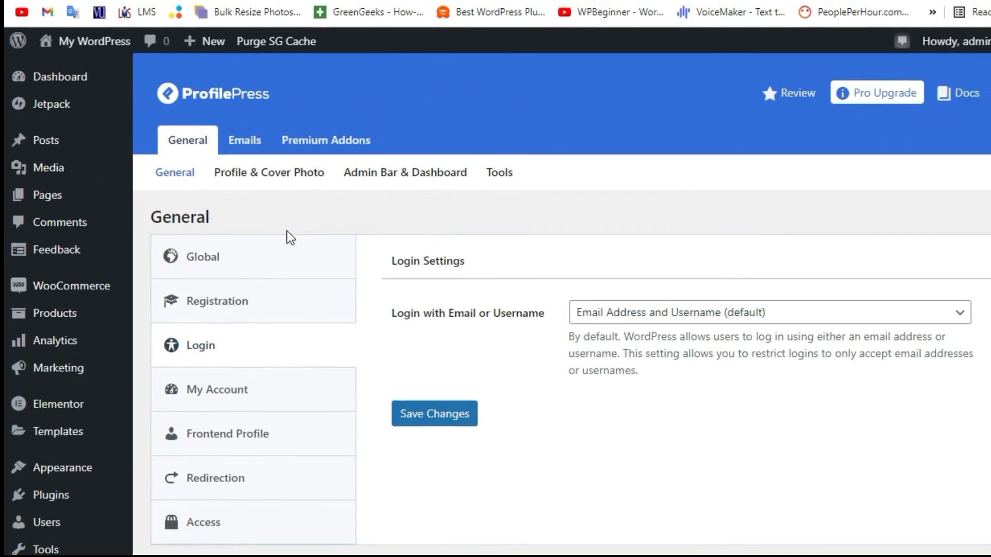
# Step: Review the ProfilePress Global settings, including the Password-reset Page and Login Page options
pyautogui.click(356, 175)
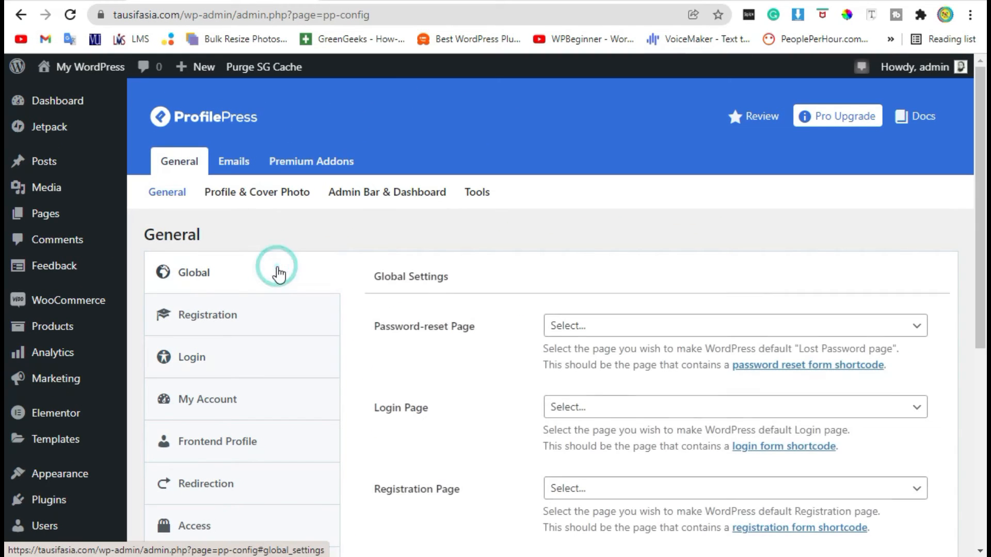
pyautogui.scroll(-4, 558, 202)
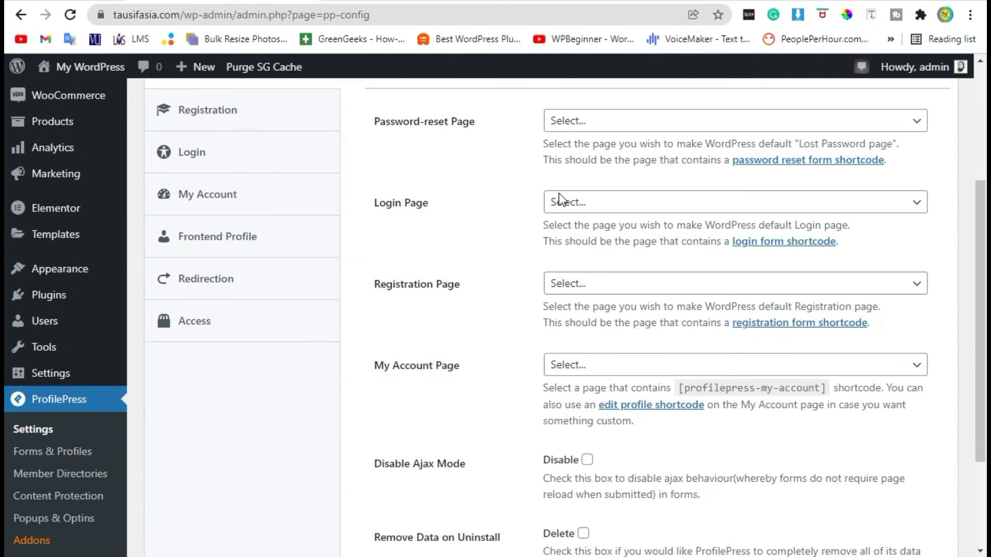
pyautogui.moveTo(372, 123); pyautogui.dragTo(475, 123)
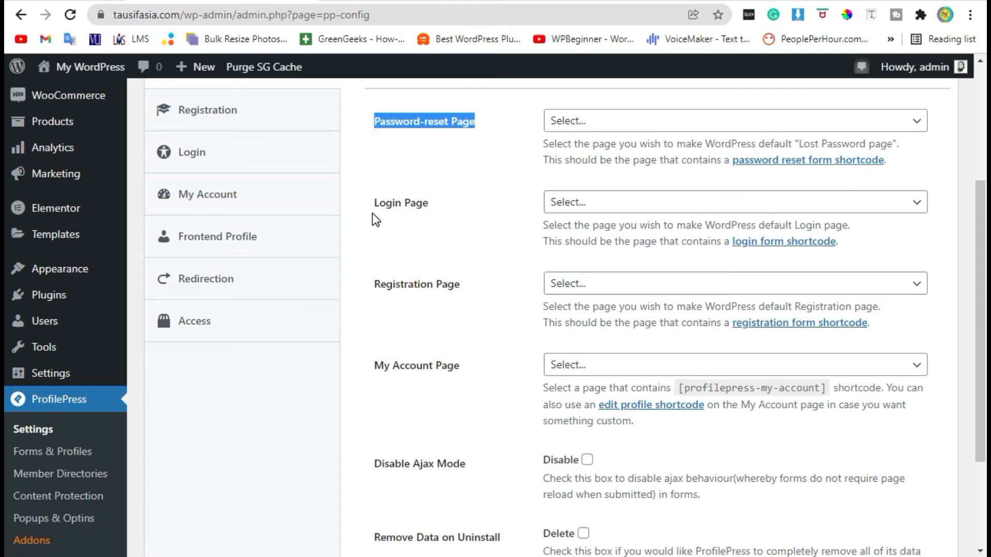
pyautogui.moveTo(371, 202); pyautogui.dragTo(434, 202)
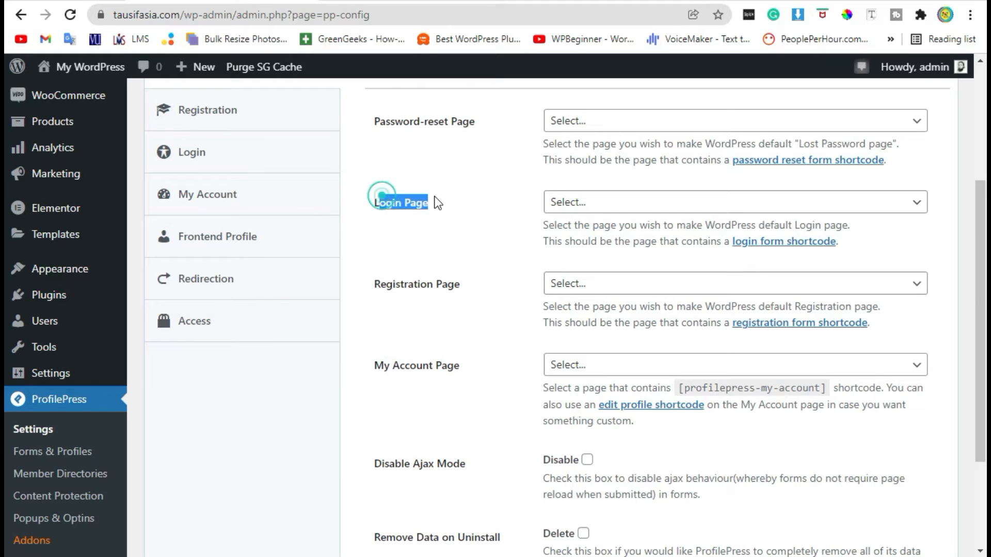
pyautogui.click(484, 307)
pyautogui.scroll(4, 484, 278)
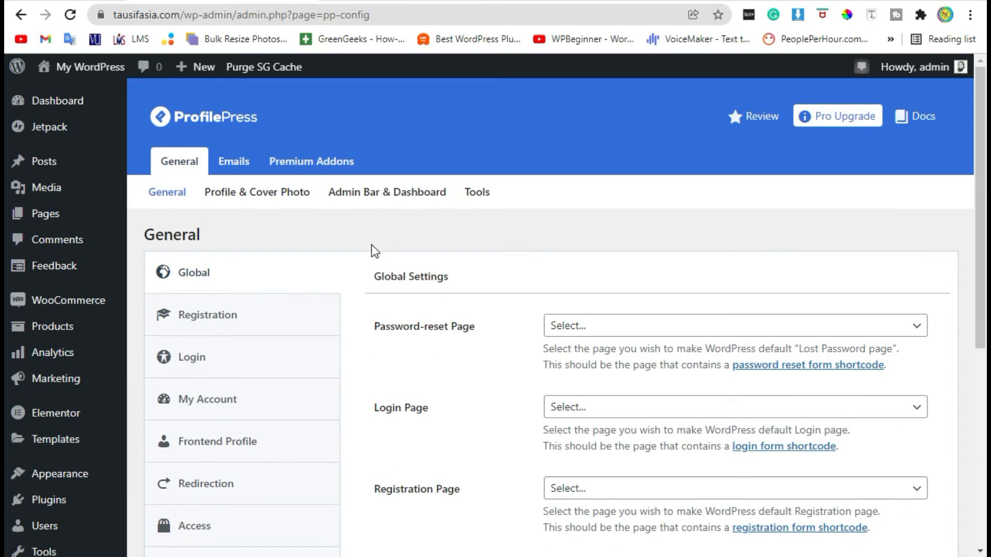
pyautogui.scroll(-4, 487, 225)
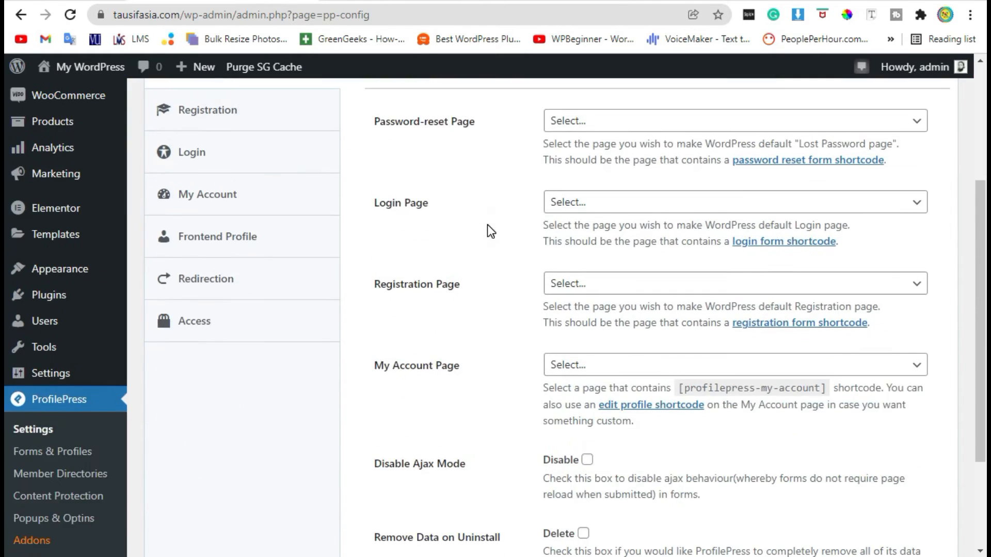
# Step: Open the ProfilePress Login settings and try setting Login with Email or Username to Email Address Only
pyautogui.click(225, 164)
pyautogui.scroll(2, 438, 289)
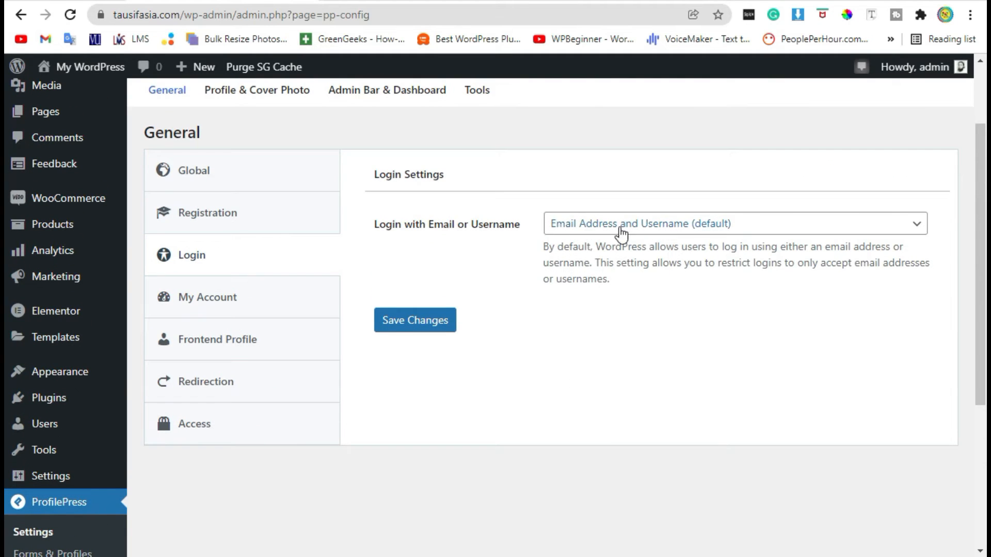
pyautogui.click(754, 221)
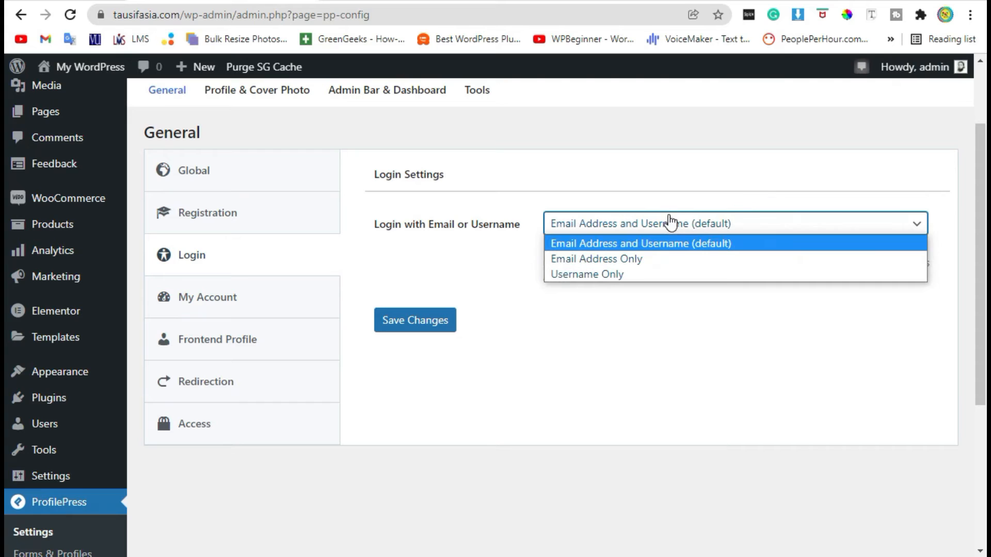
pyautogui.click(436, 227)
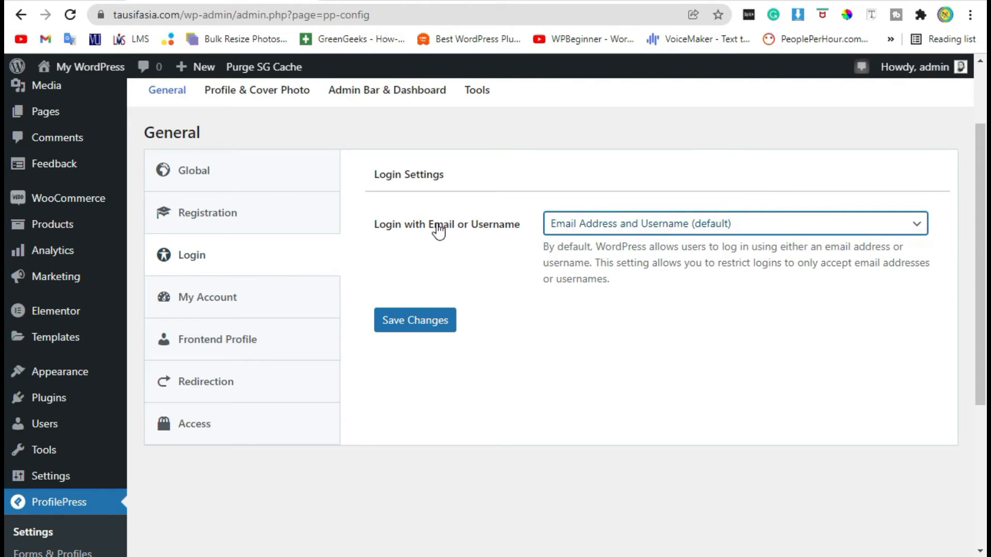
pyautogui.click(772, 226)
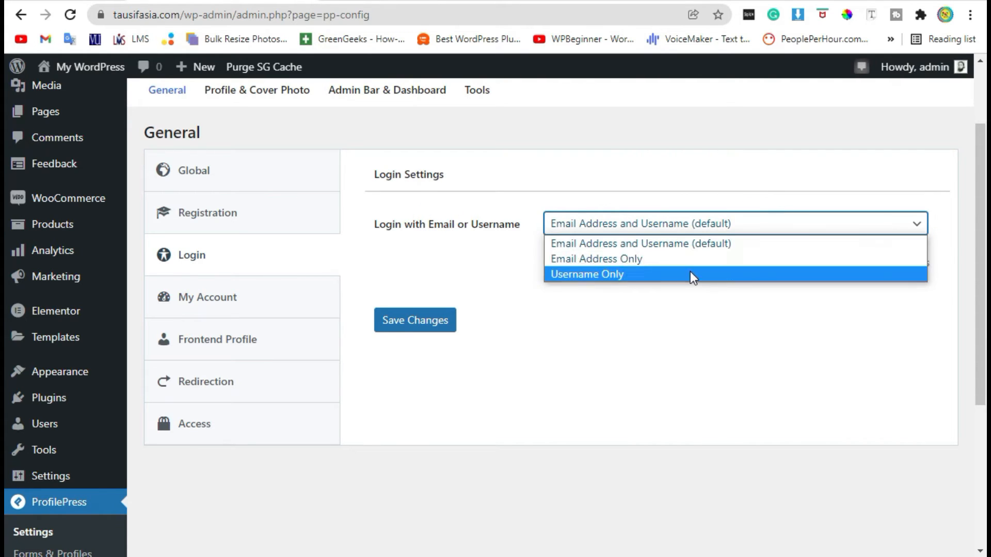
pyautogui.click(679, 259)
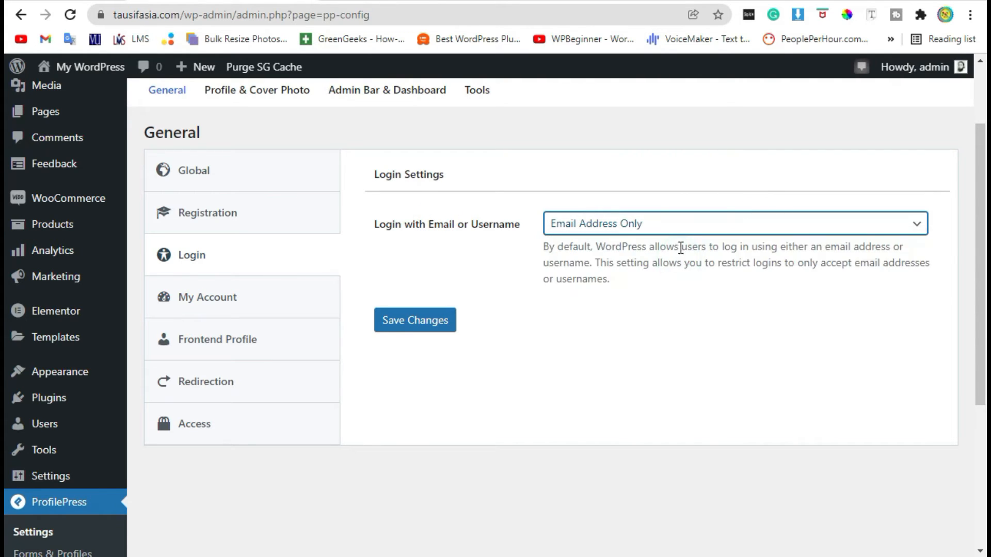
# Step: Set Login with Email or Username to Username Only and save the changes
pyautogui.click(680, 221)
pyautogui.click(677, 277)
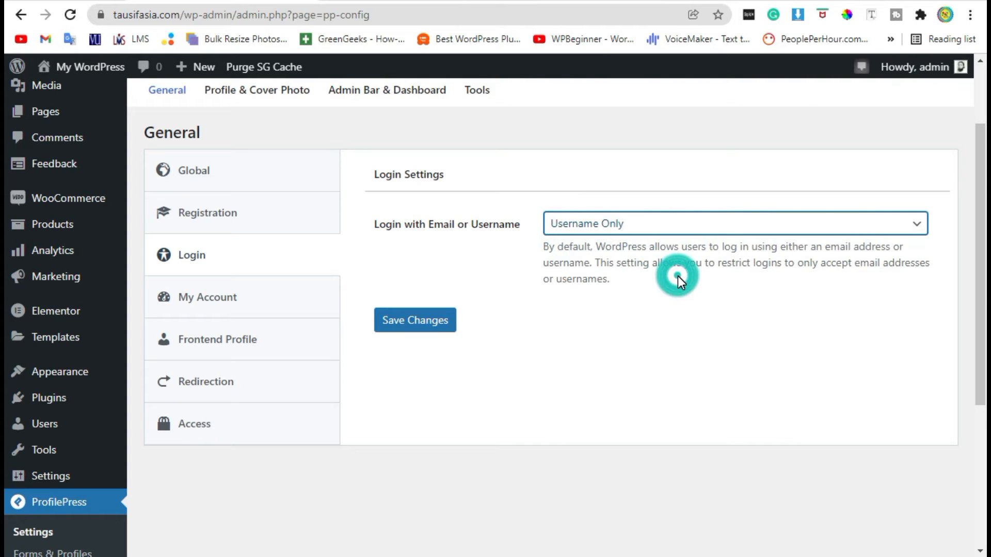
pyautogui.click(676, 225)
pyautogui.click(664, 319)
pyautogui.click(665, 228)
pyautogui.click(666, 274)
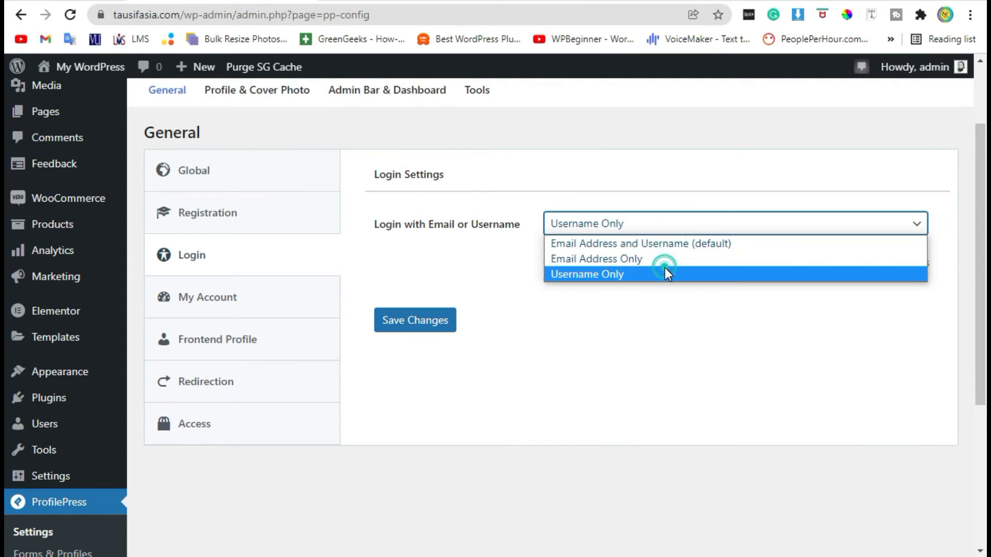
pyautogui.click(438, 325)
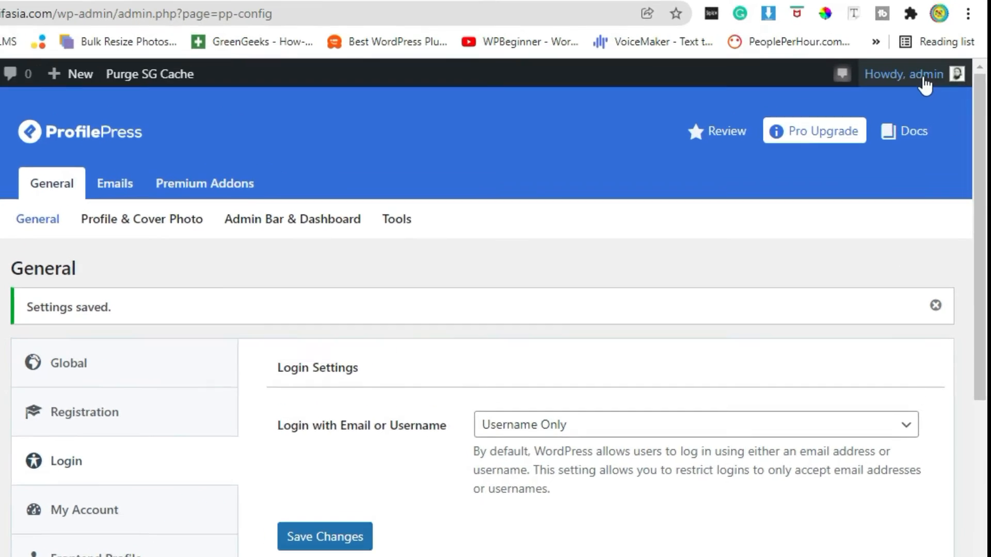
# Step: Log out of the WordPress admin account
pyautogui.moveTo(924, 83)
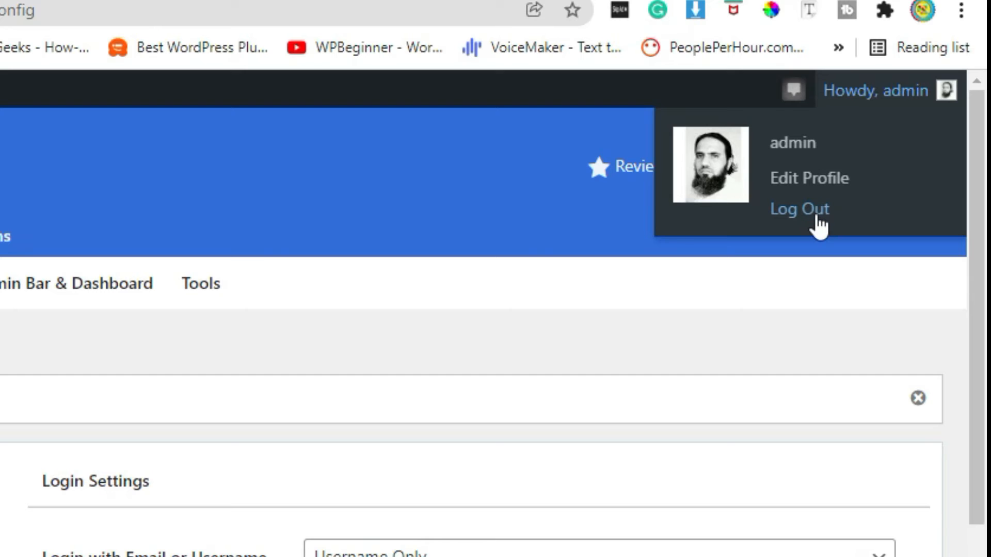
pyautogui.click(815, 217)
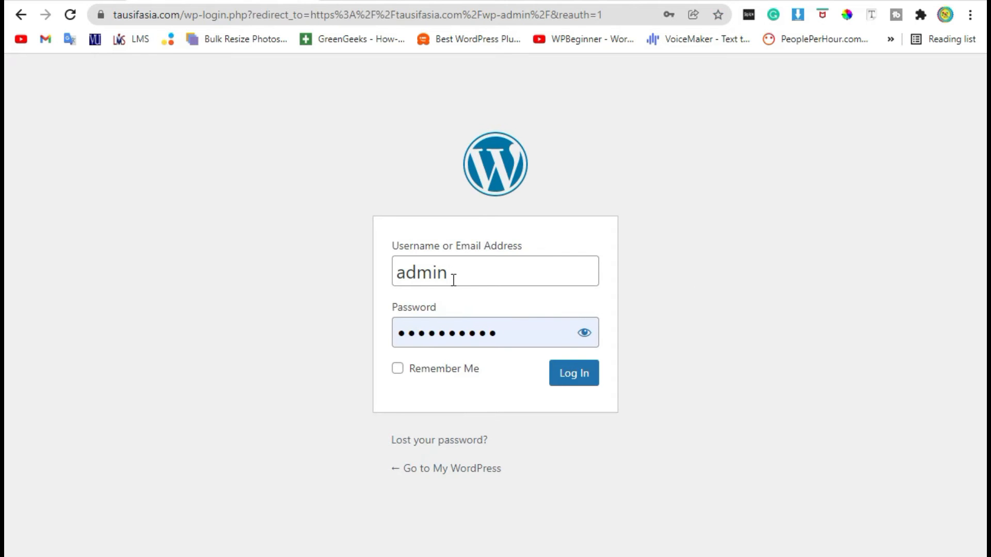
# Step: Try to log in with the account's email address in place of the username
pyautogui.moveTo(489, 277); pyautogui.dragTo(406, 274)
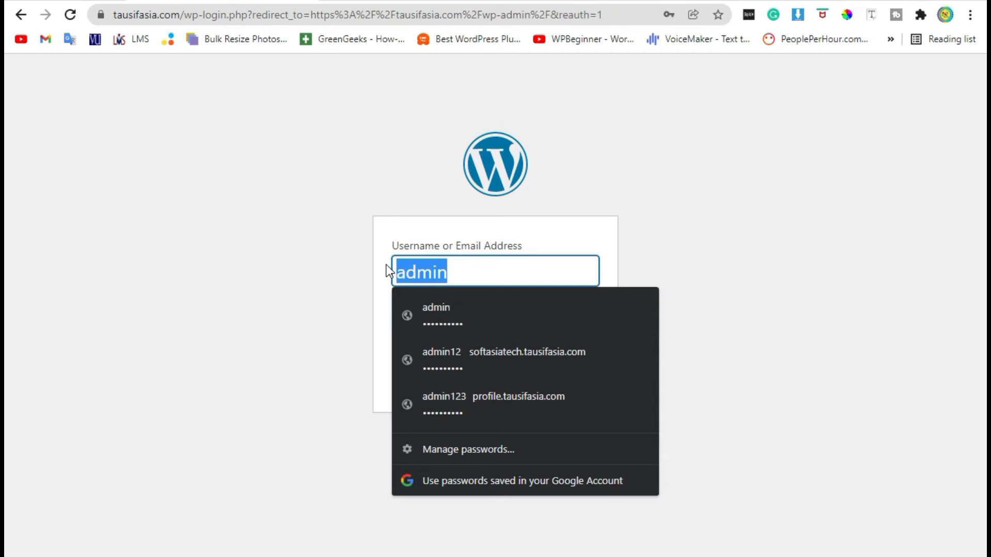
pyautogui.hotkey('ctrl', 'v')
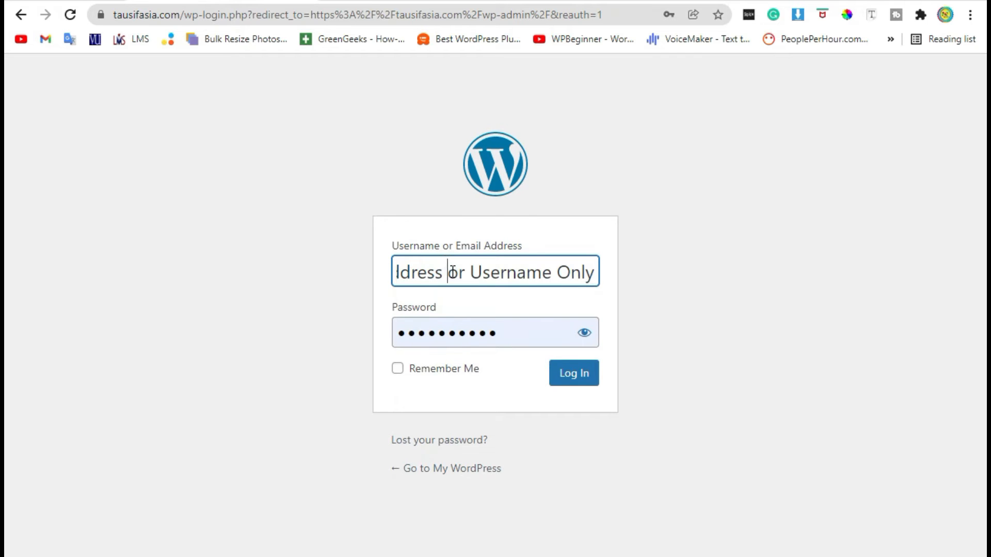
pyautogui.hotkey('ctrl', 'a')
pyautogui.press('super+v')
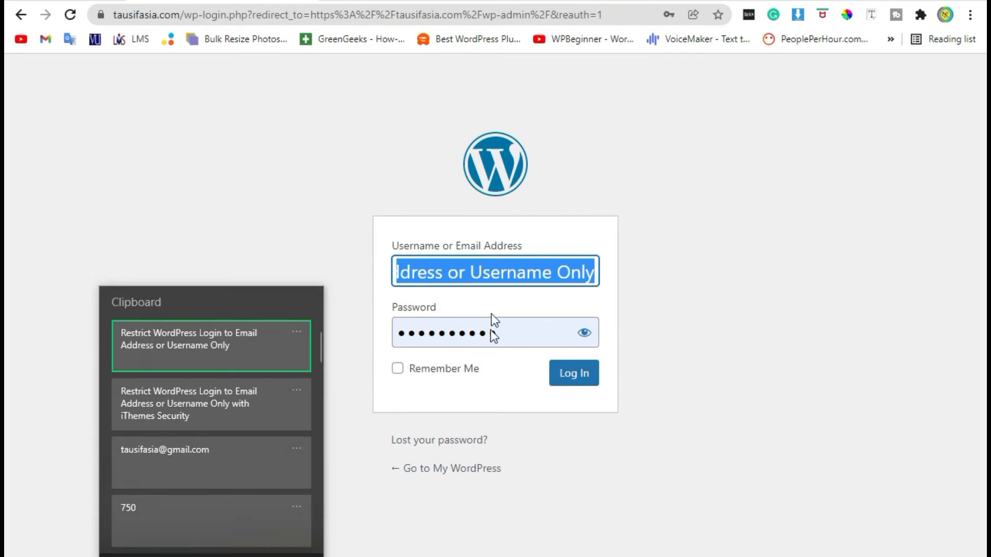
pyautogui.click(201, 448)
pyautogui.click(586, 375)
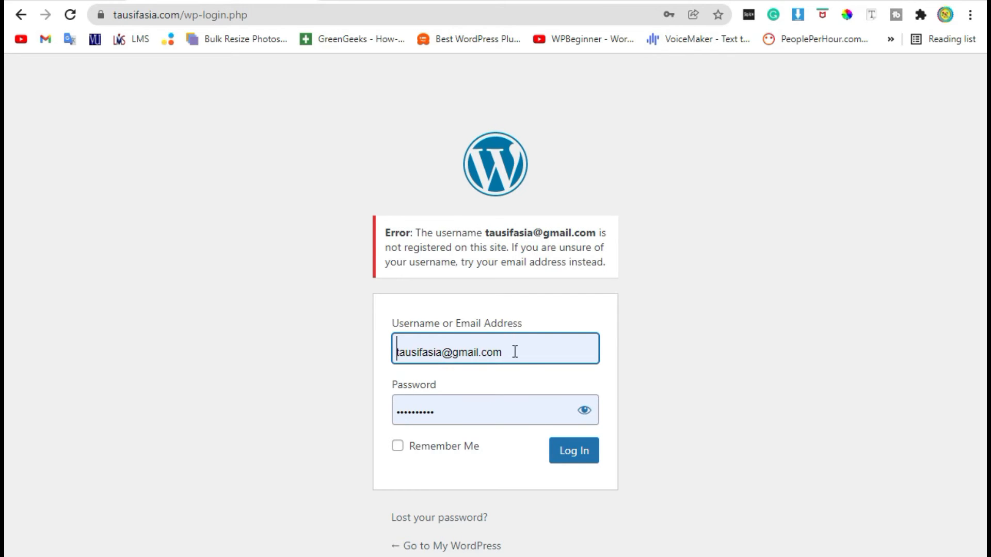
# Step: Replace the email address with the username admin and log in to the WordPress dashboard
pyautogui.moveTo(509, 348); pyautogui.dragTo(513, 350)
pyautogui.tripleClick(554, 353)
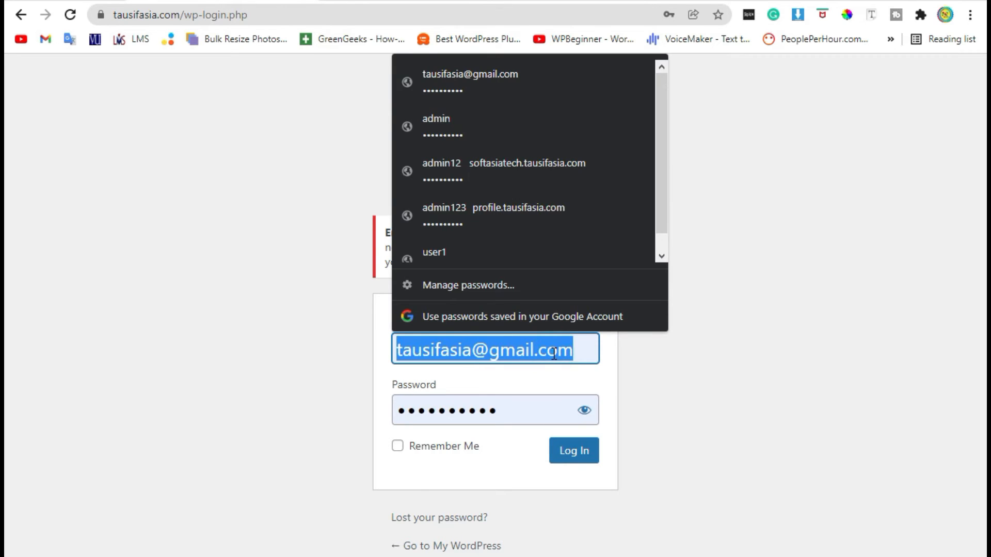
pyautogui.write('ad')
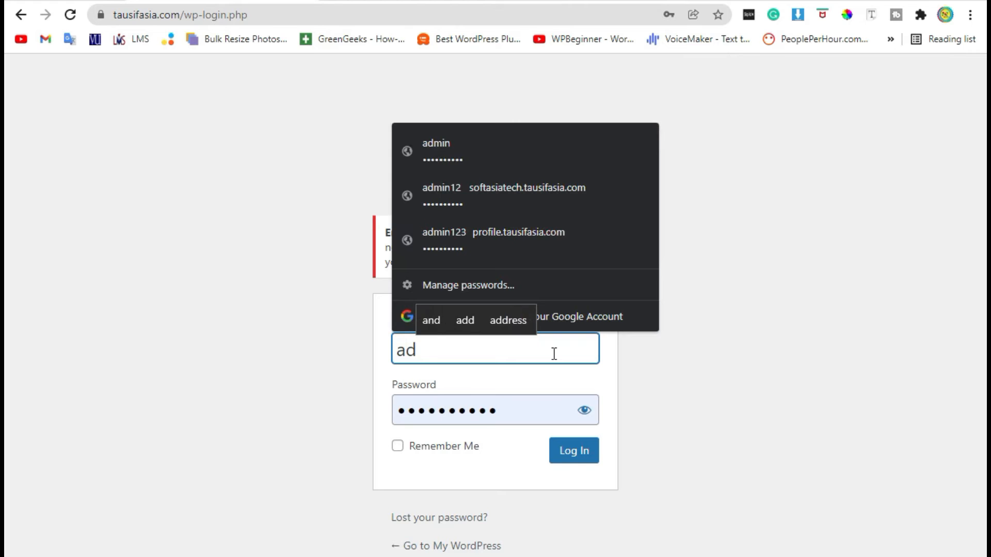
pyautogui.write('min')
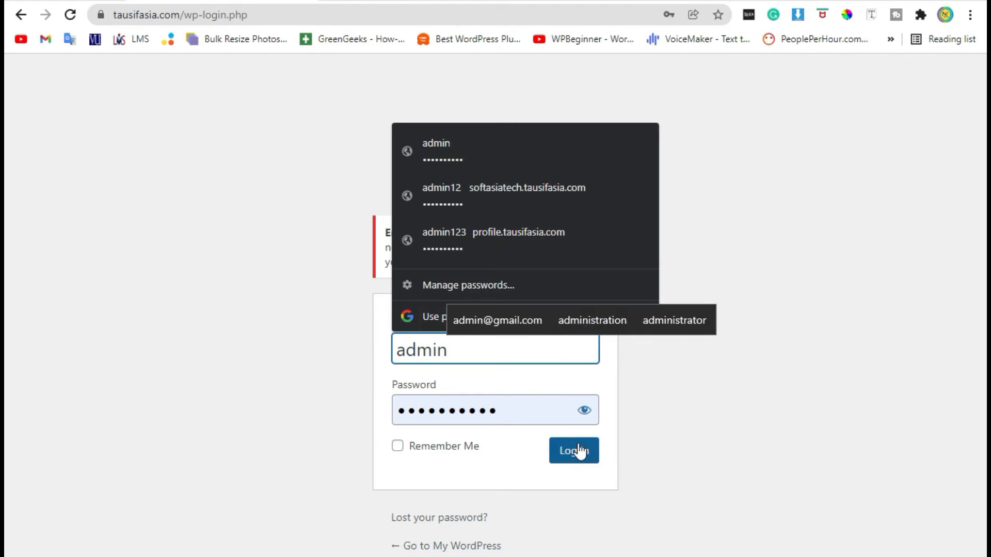
pyautogui.click(582, 453)
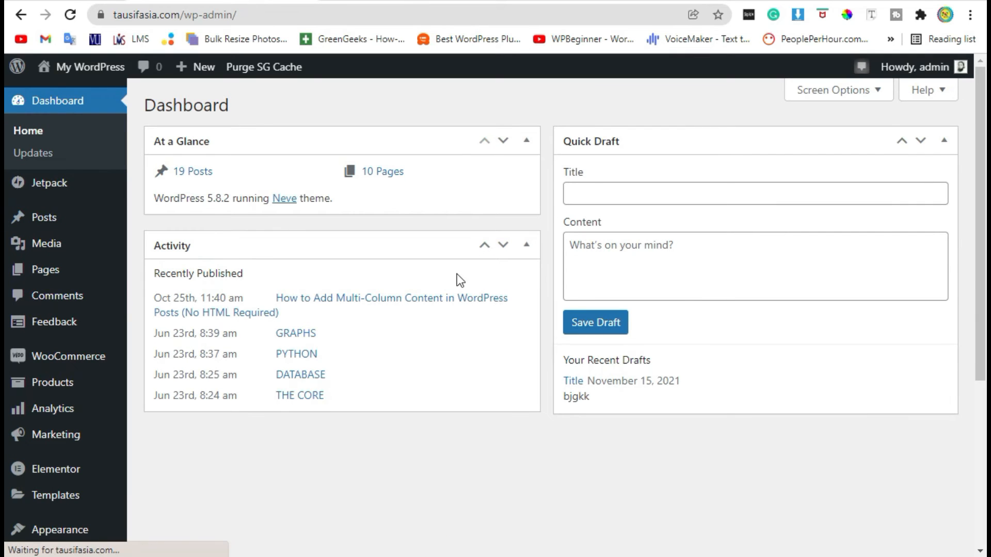
# Step: In the ProfilePress Login settings, set Login with Email or Username to Email Address Only and save the changes
pyautogui.scroll(-1, 434, 248)
pyautogui.scroll(-4, 435, 248)
pyautogui.moveTo(84, 456)
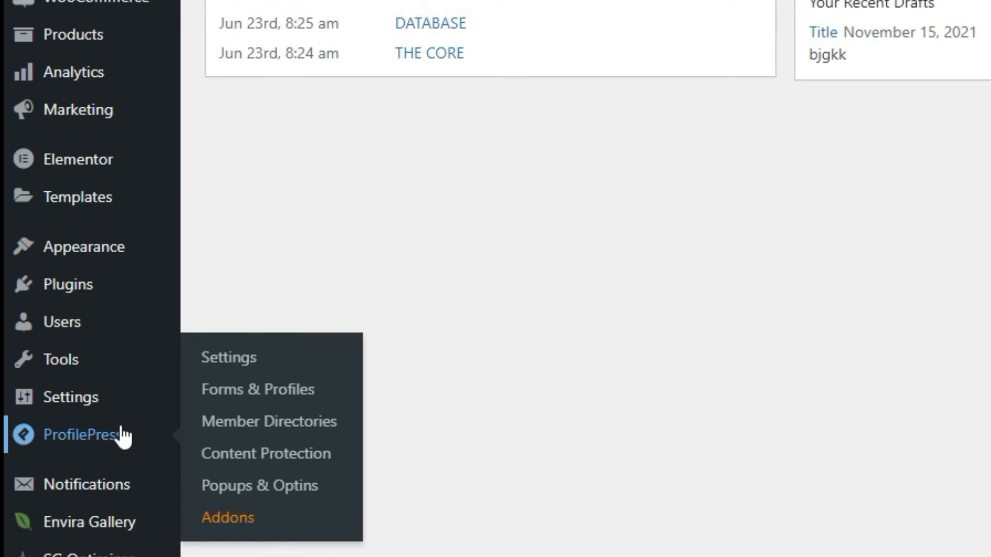
pyautogui.click(123, 436)
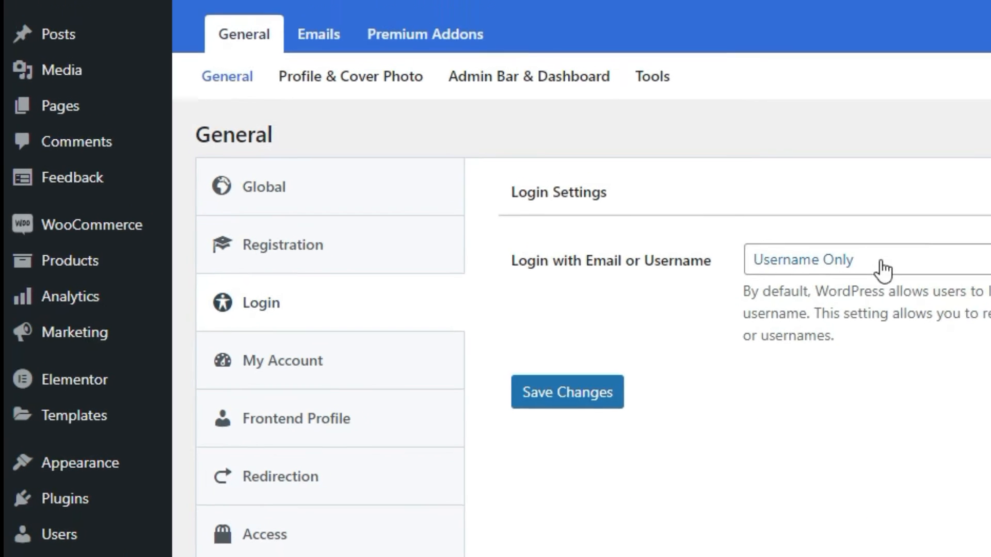
pyautogui.click(895, 266)
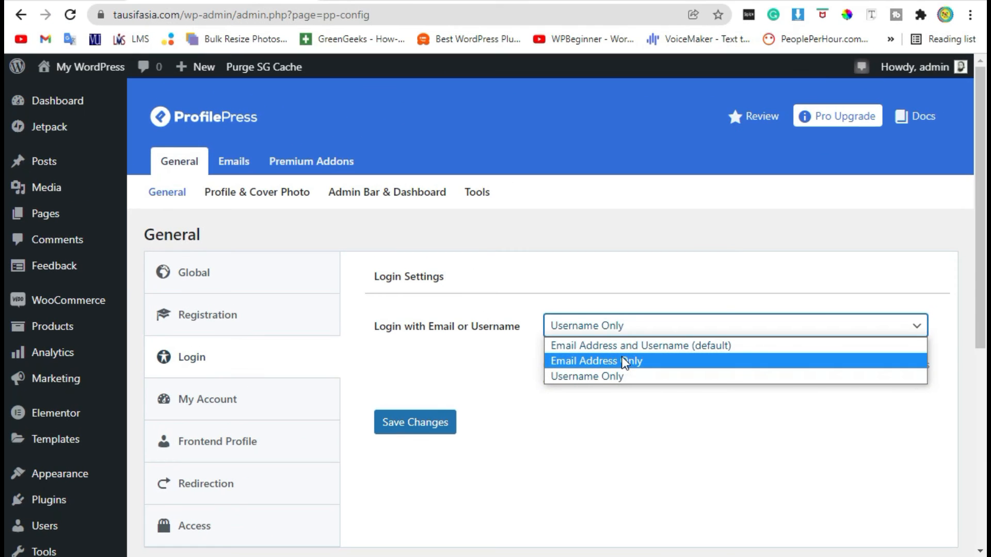
pyautogui.click(625, 361)
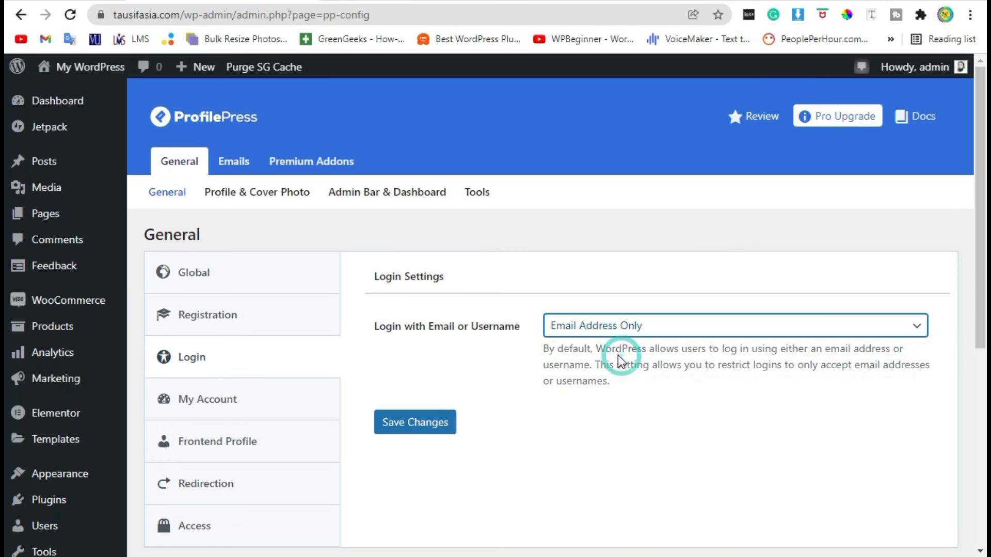
pyautogui.click(421, 426)
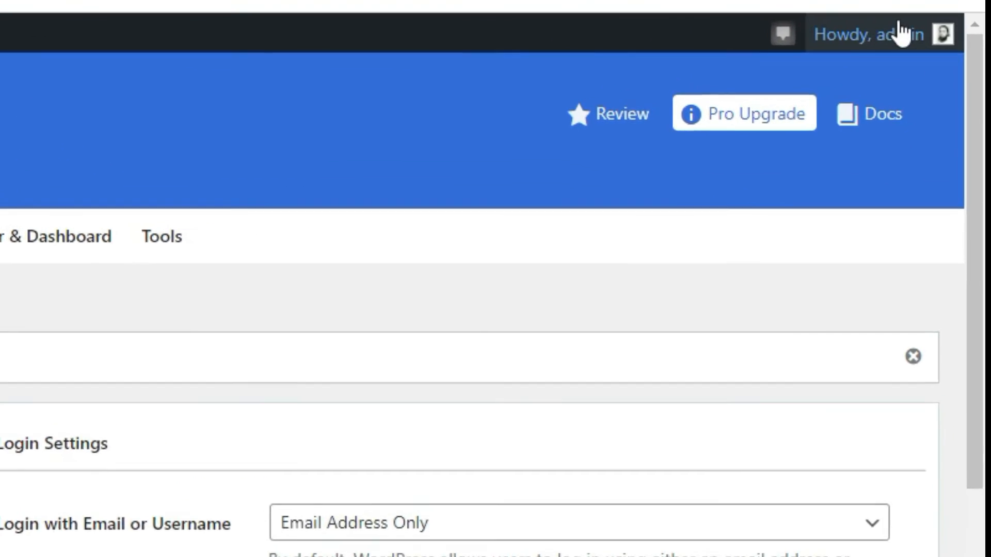
# Step: Log out of the WordPress account and try to log back in with the username admin
pyautogui.moveTo(911, 67)
pyautogui.click(831, 171)
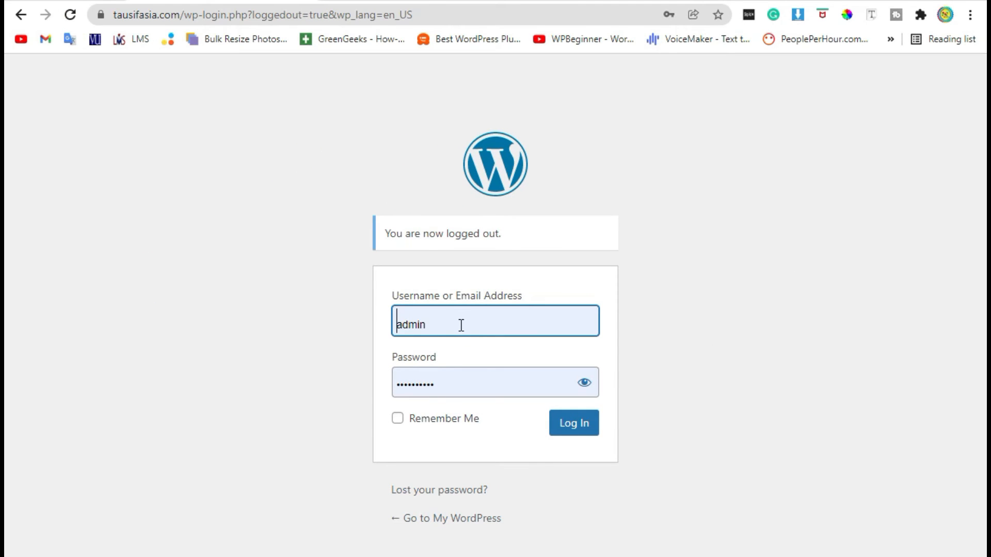
pyautogui.click(714, 376)
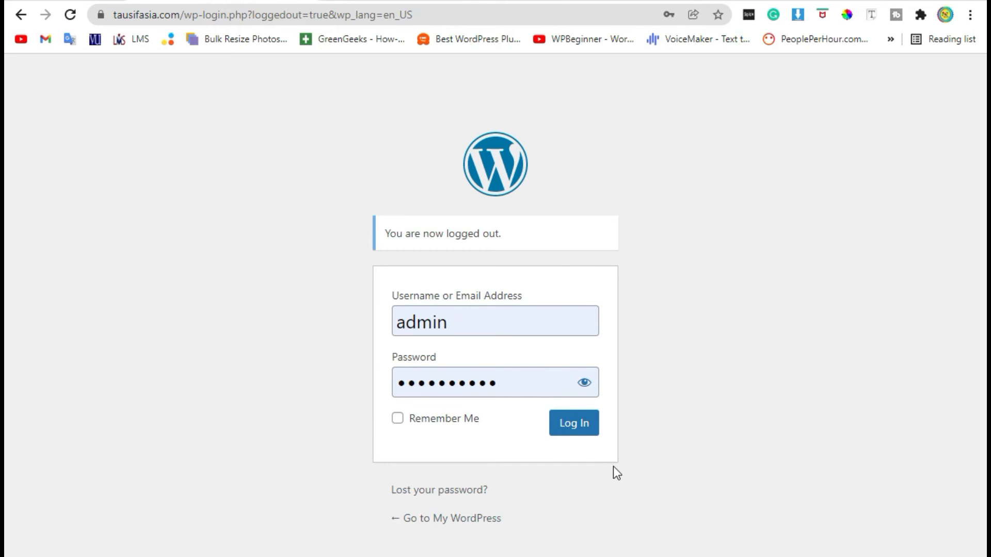
pyautogui.click(586, 430)
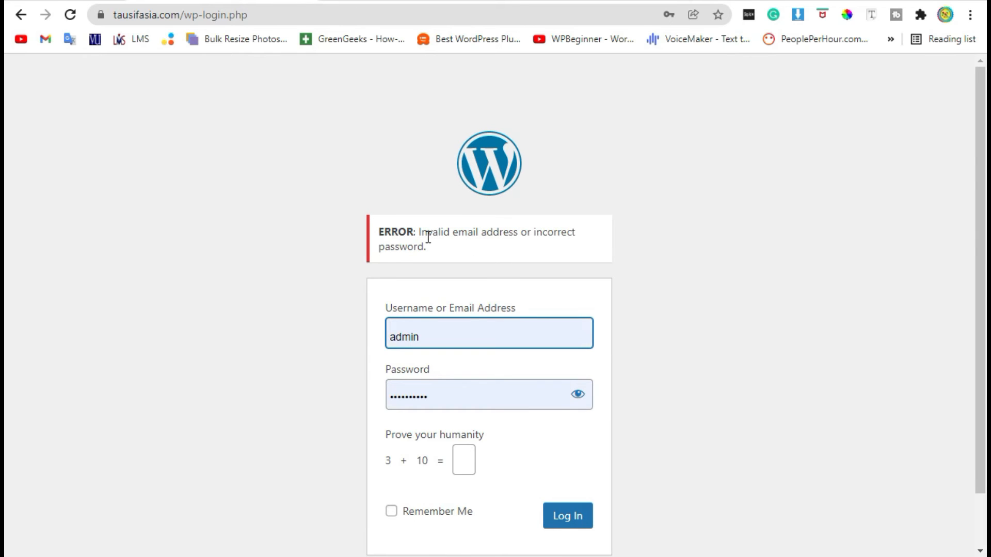
# Step: Replace the username with the account's email address and submit the login form without answering the humanity question
pyautogui.scroll(-1, 634, 378)
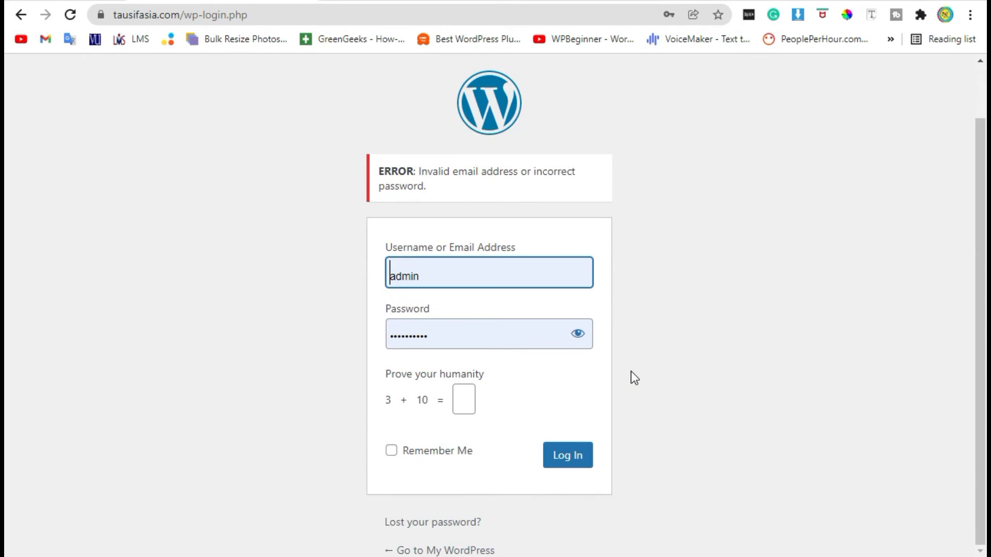
pyautogui.click(442, 279)
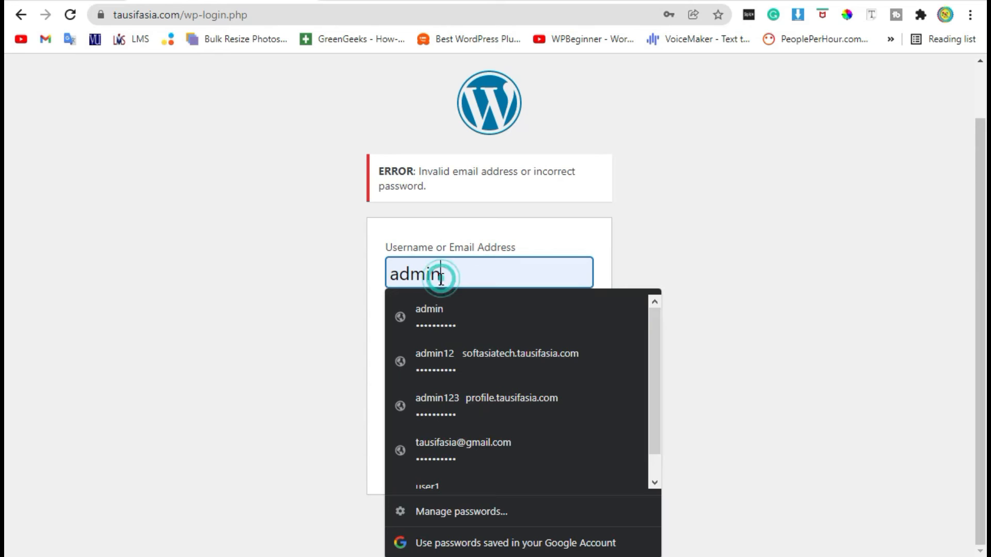
pyautogui.doubleClick(472, 274)
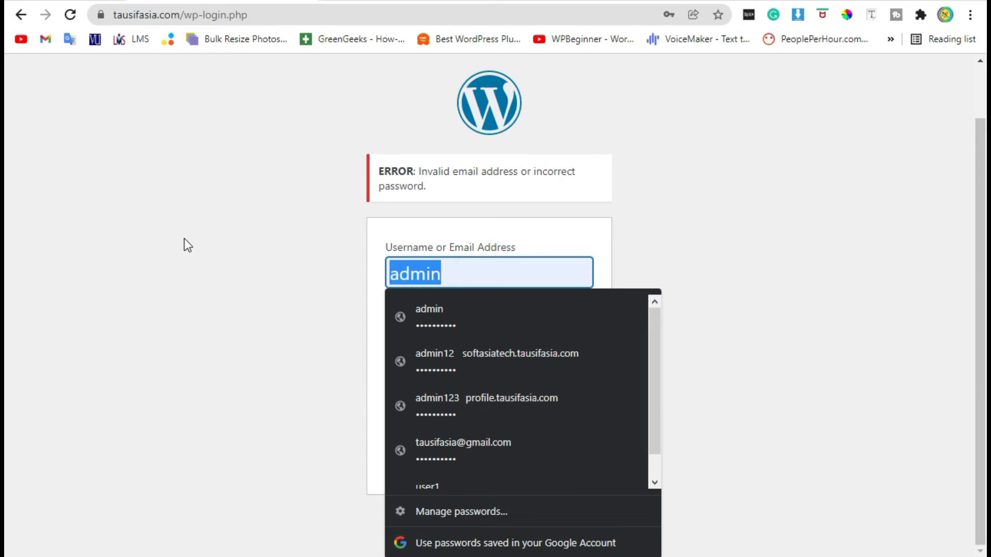
pyautogui.press('super+v')
pyautogui.click(435, 451)
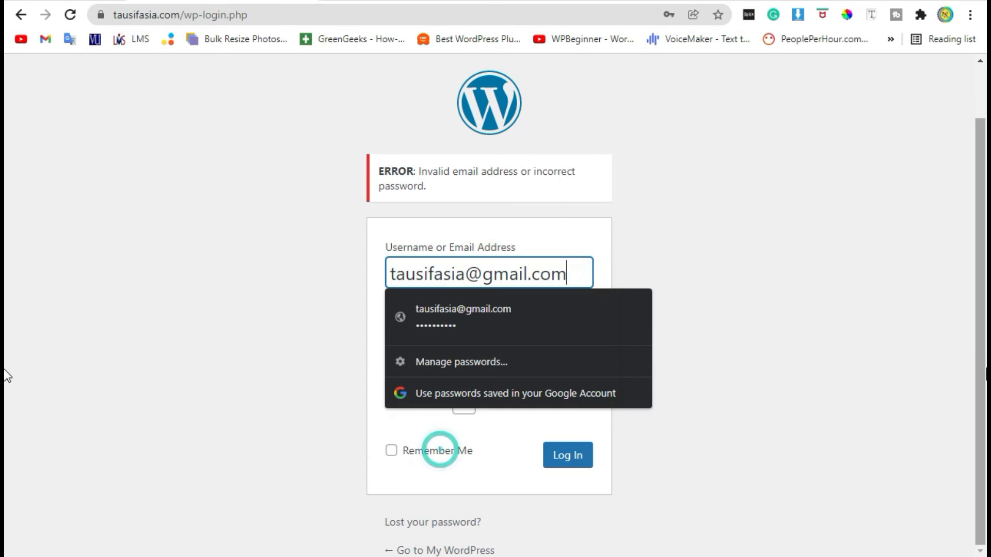
pyautogui.click(570, 456)
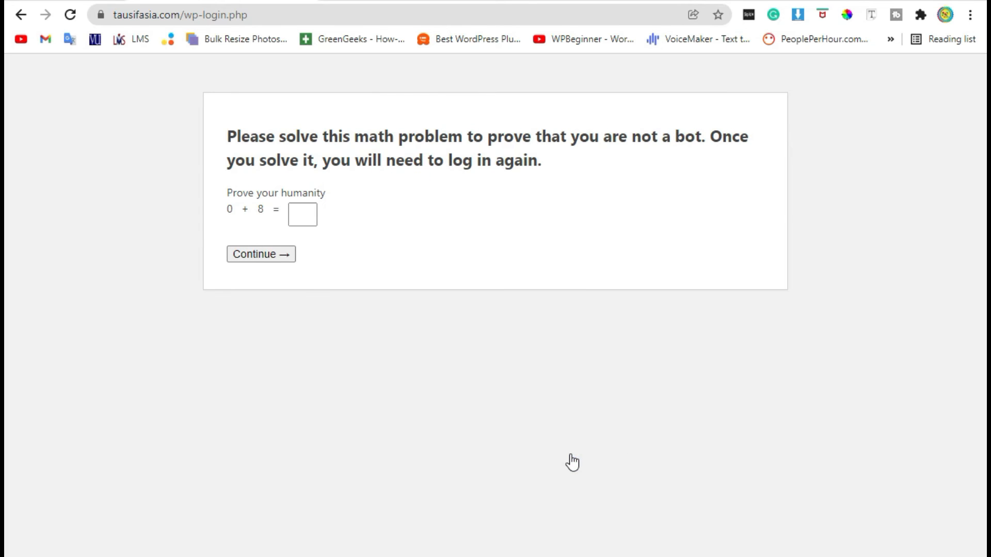
# Step: Answer the math problem on the humanity check page with 8 and continue to the login form
pyautogui.click(297, 215)
pyautogui.write('8')
pyautogui.click(349, 214)
pyautogui.click(263, 258)
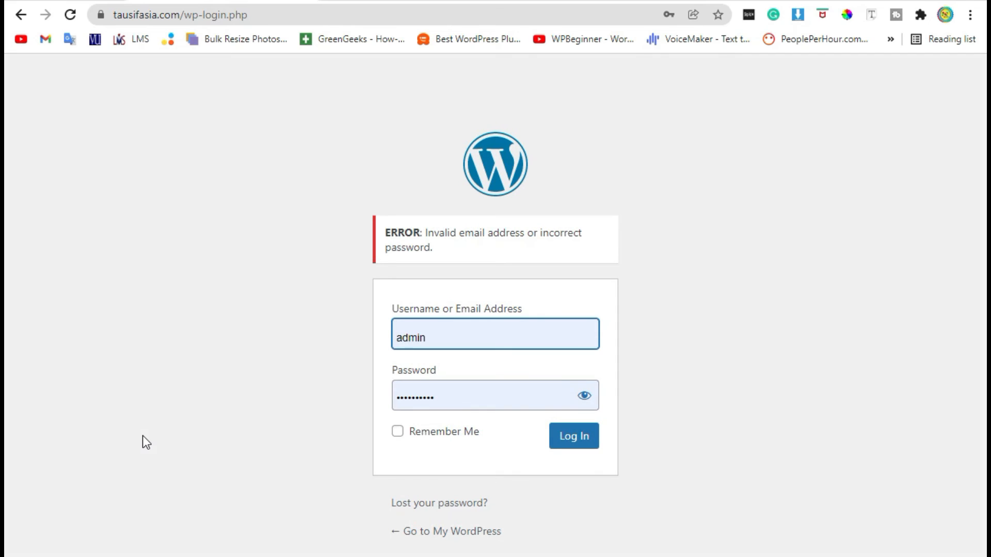
# Step: Enter the account's email address in place of admin and submit the login form
pyautogui.doubleClick(400, 338)
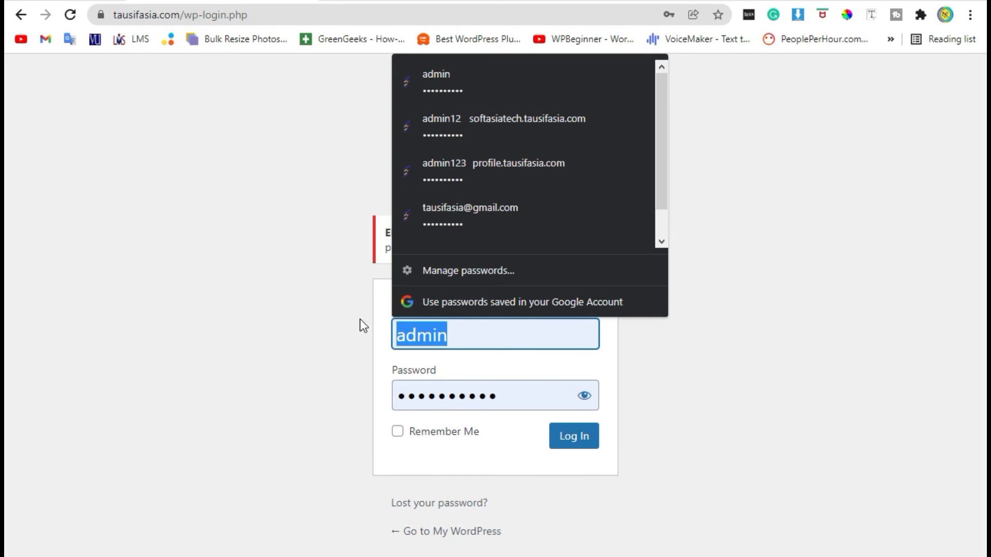
pyautogui.hotkey('ctrl', 'v')
pyautogui.click(785, 305)
pyautogui.click(575, 437)
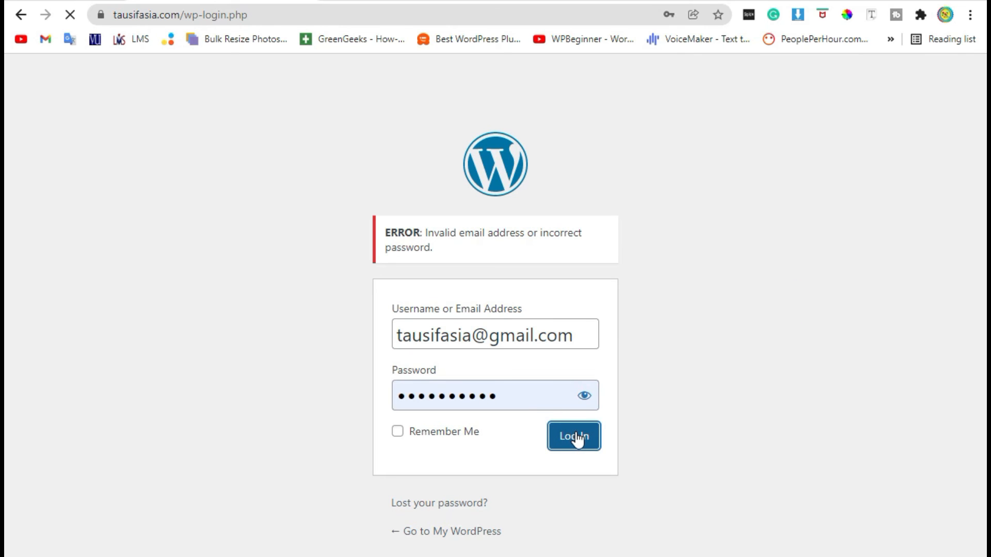